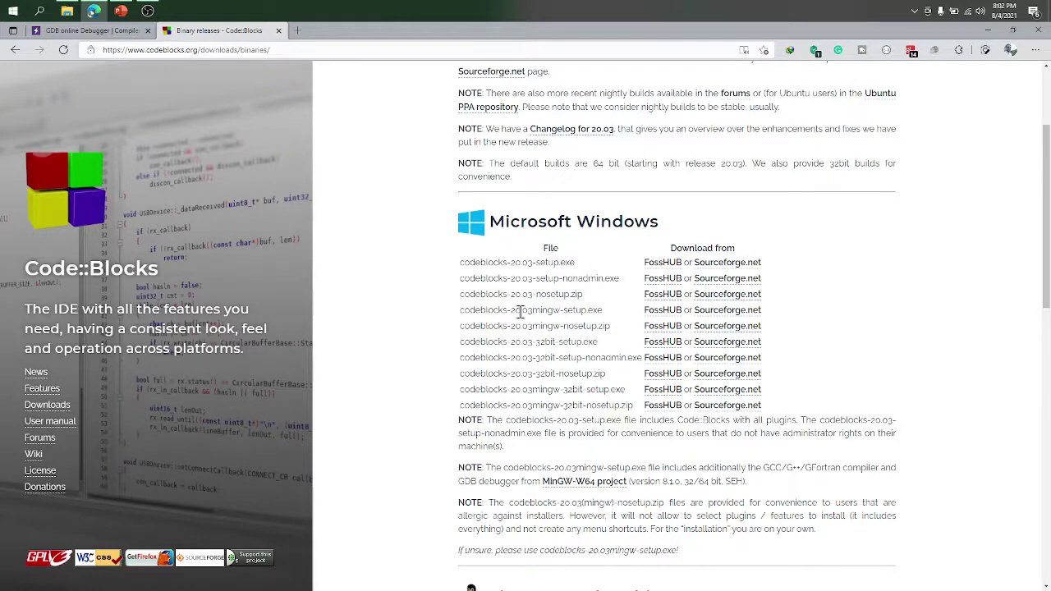
# - Download codeblocks-20.03mingw-setup.exe from Sourceforge.net, then return to the browser with the finished download
pyautogui.click(722, 312)
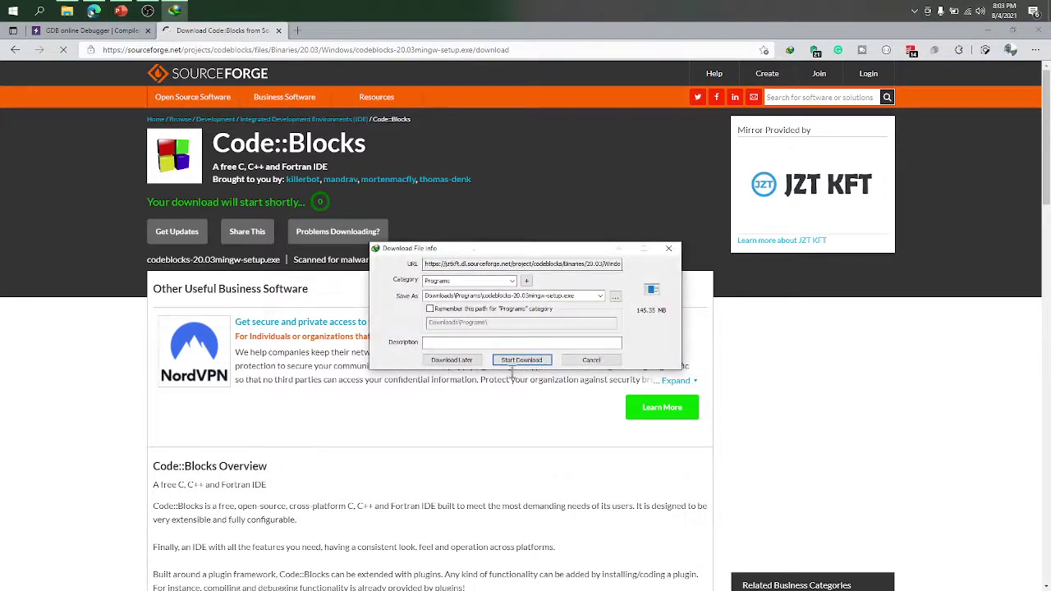
pyautogui.click(531, 369)
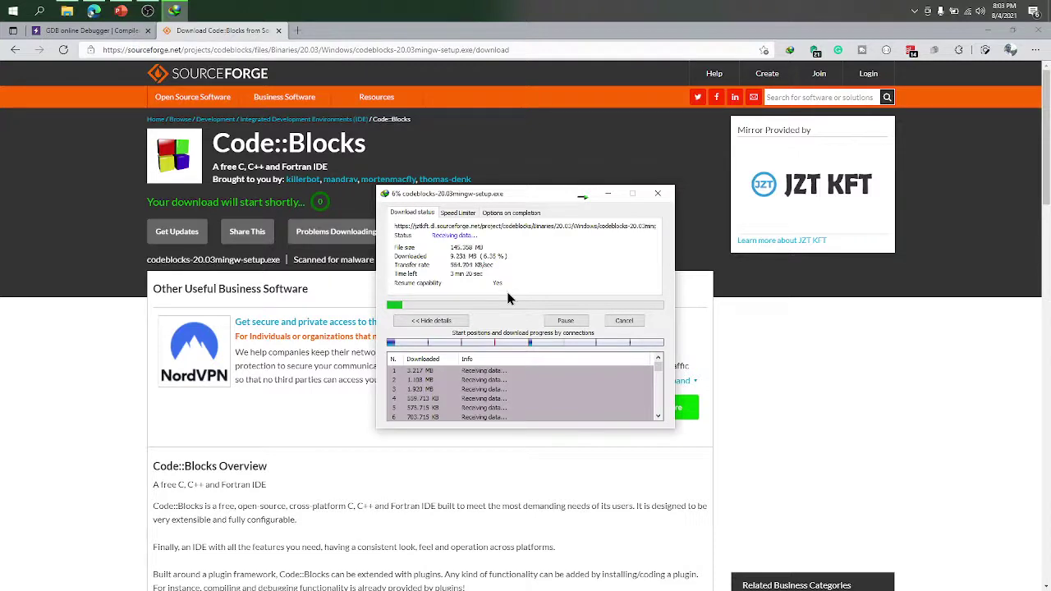
pyautogui.click(149, 10)
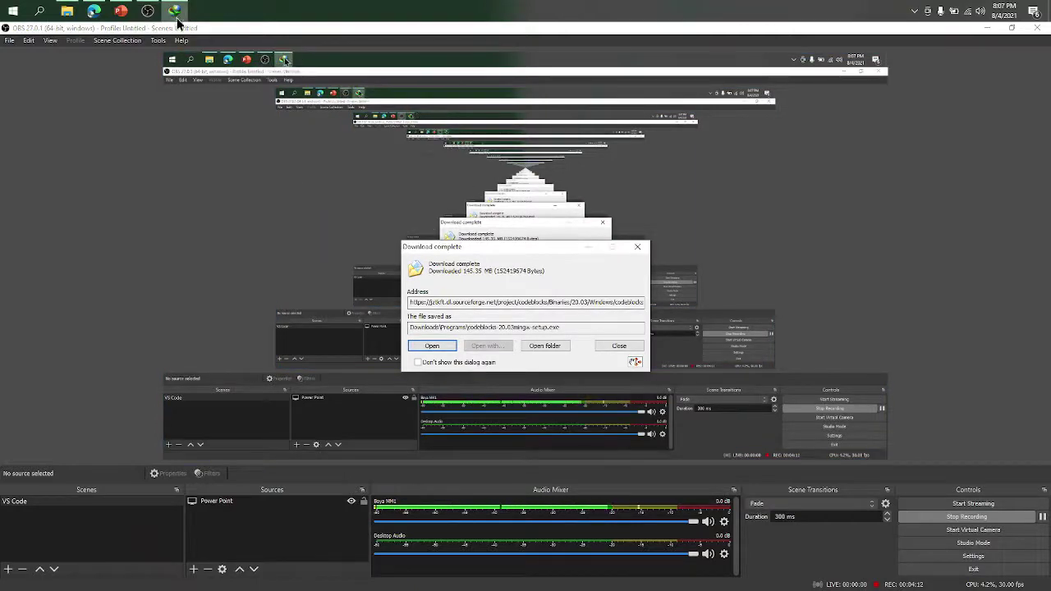
pyautogui.click(95, 11)
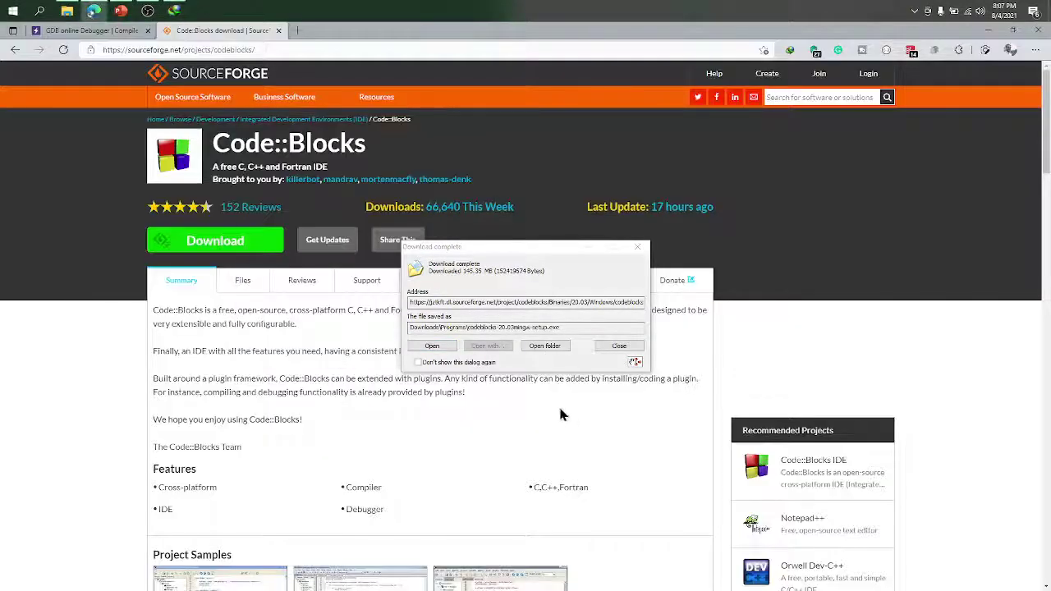
# - Open the downloaded setup's folder, run the installer, accept the licence and install the default components into C:\Program Files\CodeBlocks
pyautogui.click(543, 345)
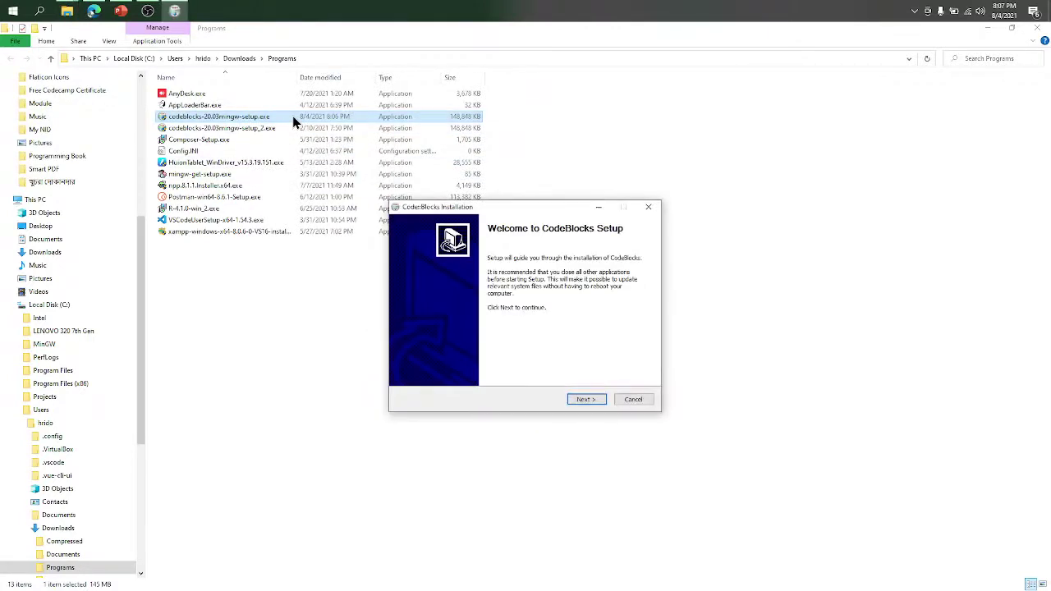
pyautogui.click(600, 403)
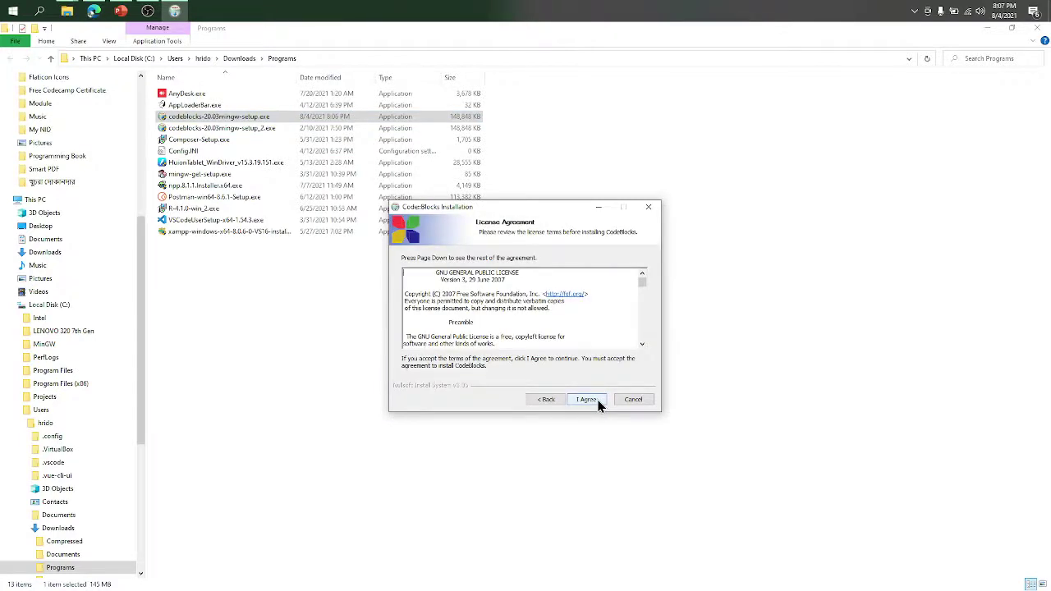
pyautogui.click(599, 405)
pyautogui.click(599, 405)
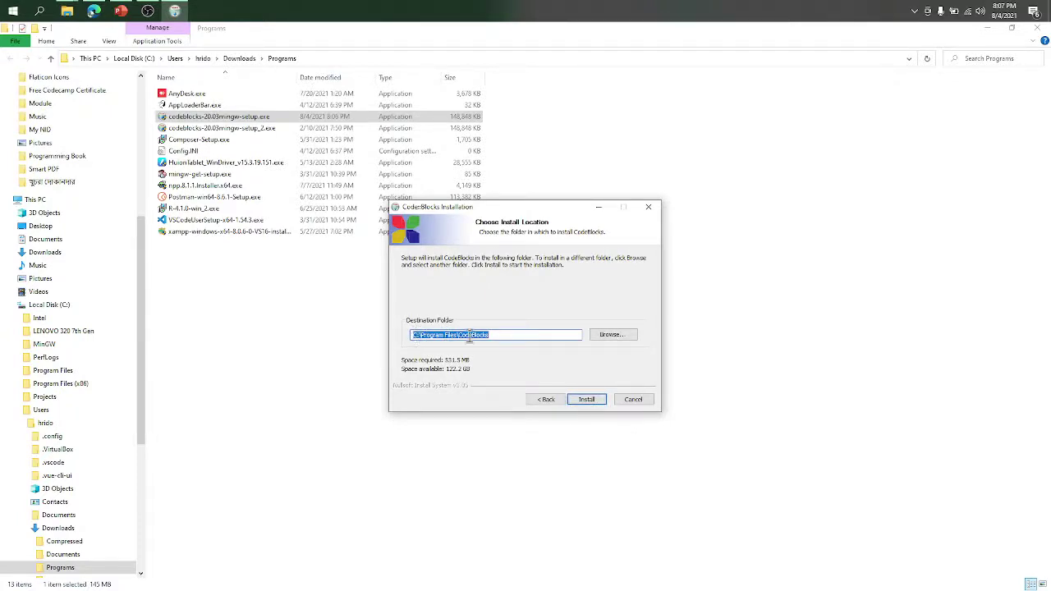
pyautogui.click(596, 403)
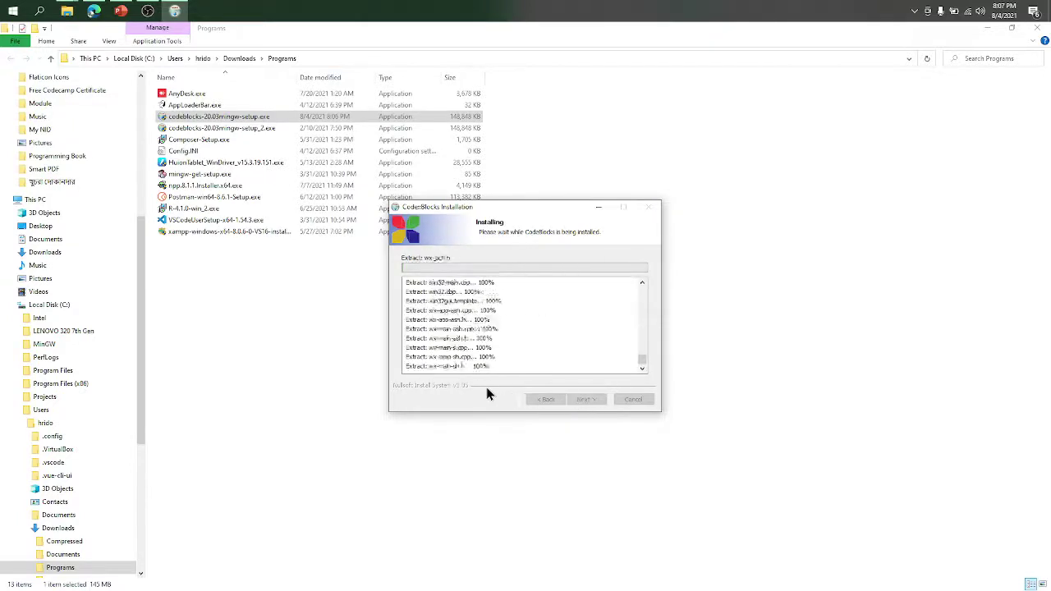
pyautogui.moveTo(533, 210); pyautogui.dragTo(668, 127)
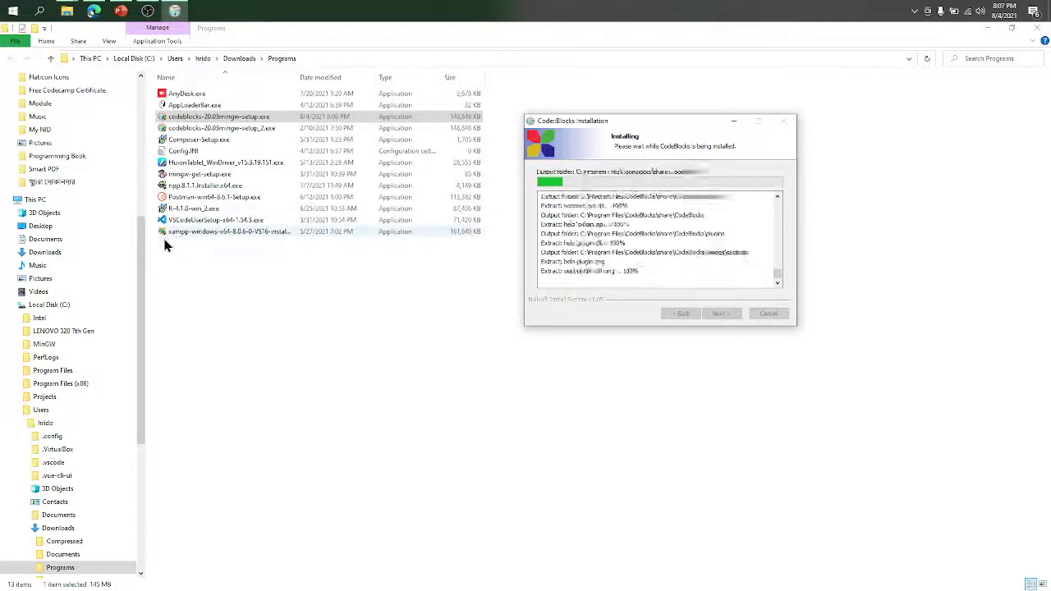
pyautogui.hotkey('alt', 'Tab')
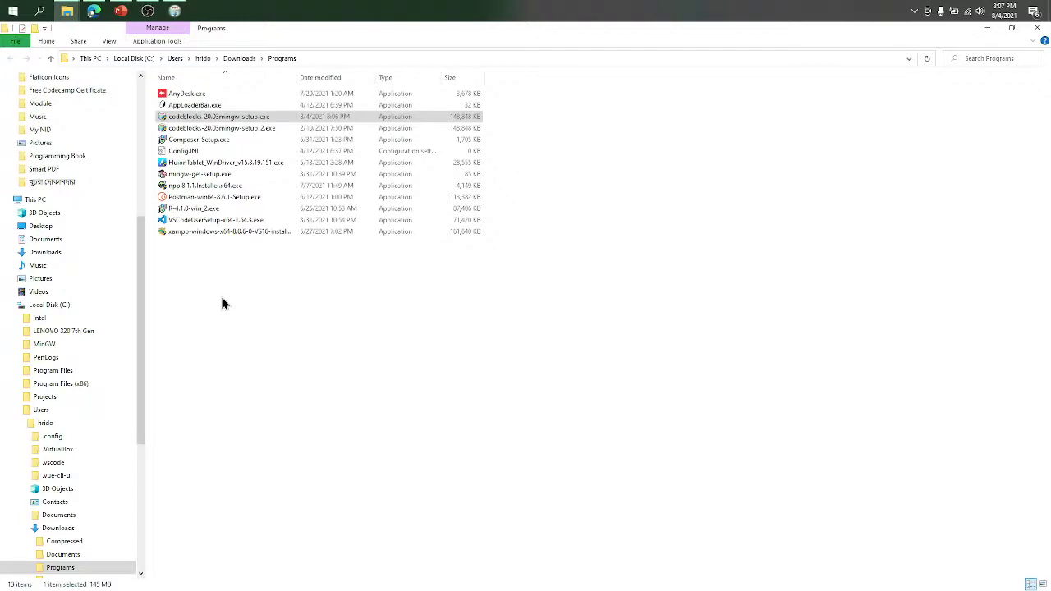
pyautogui.click(174, 11)
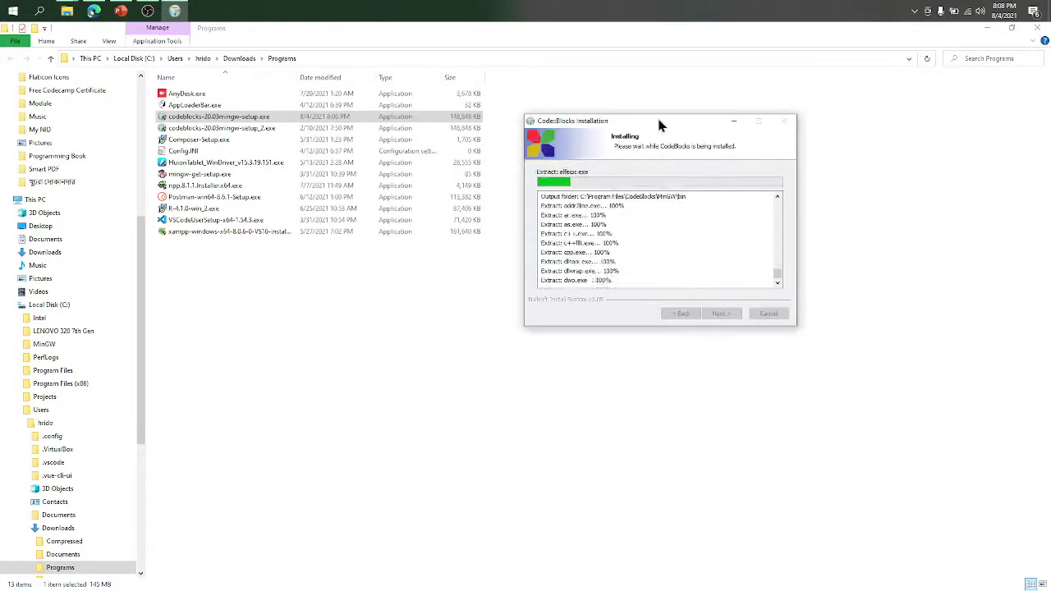
pyautogui.moveTo(657, 122); pyautogui.dragTo(286, 84)
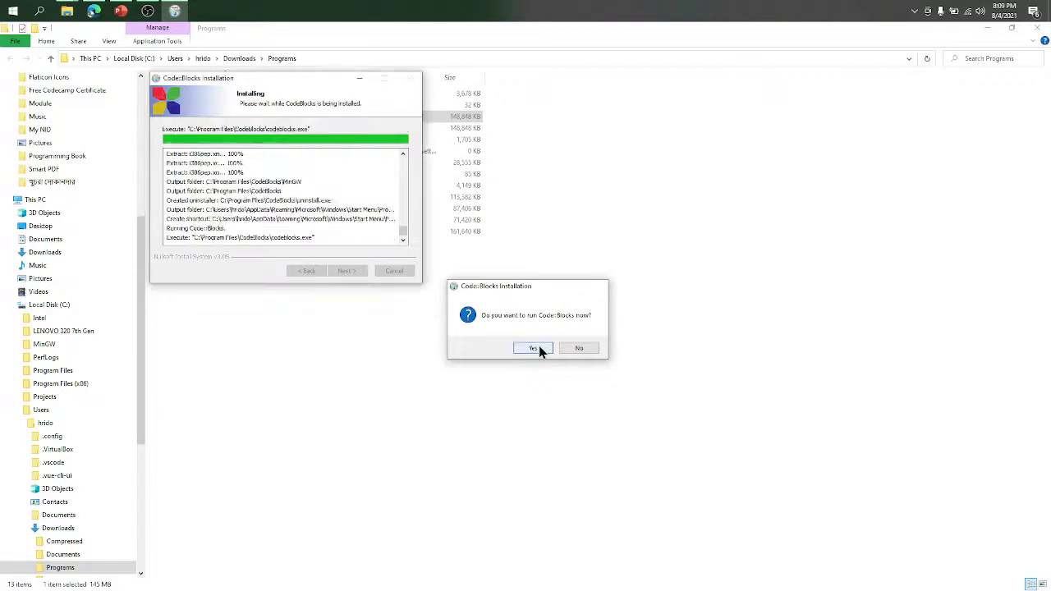
# - Agree to launch Code::Blocks from the installer and finish the setup wizard
pyautogui.click(536, 348)
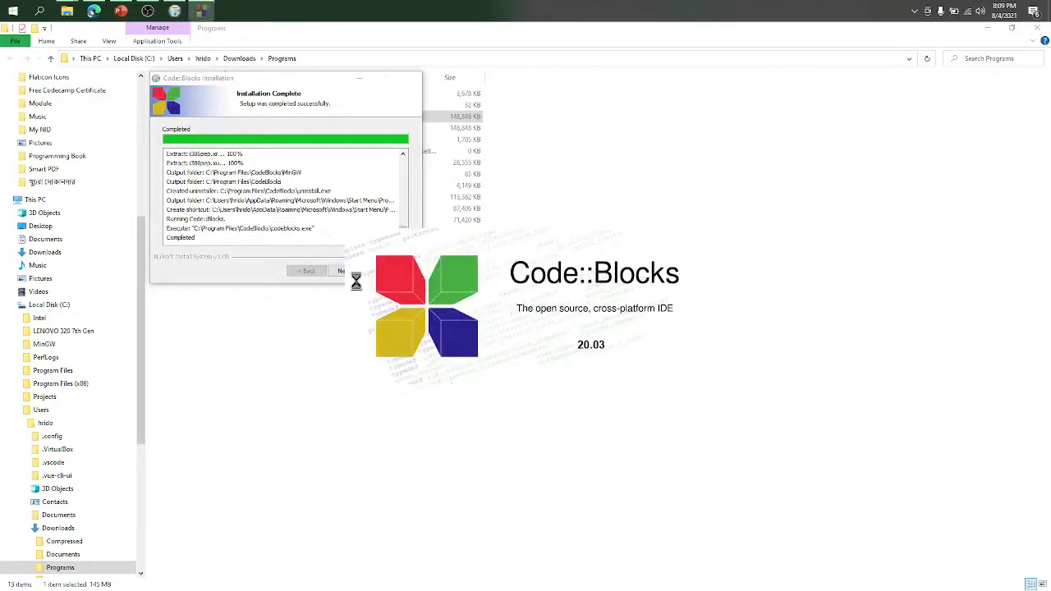
pyautogui.click(311, 90)
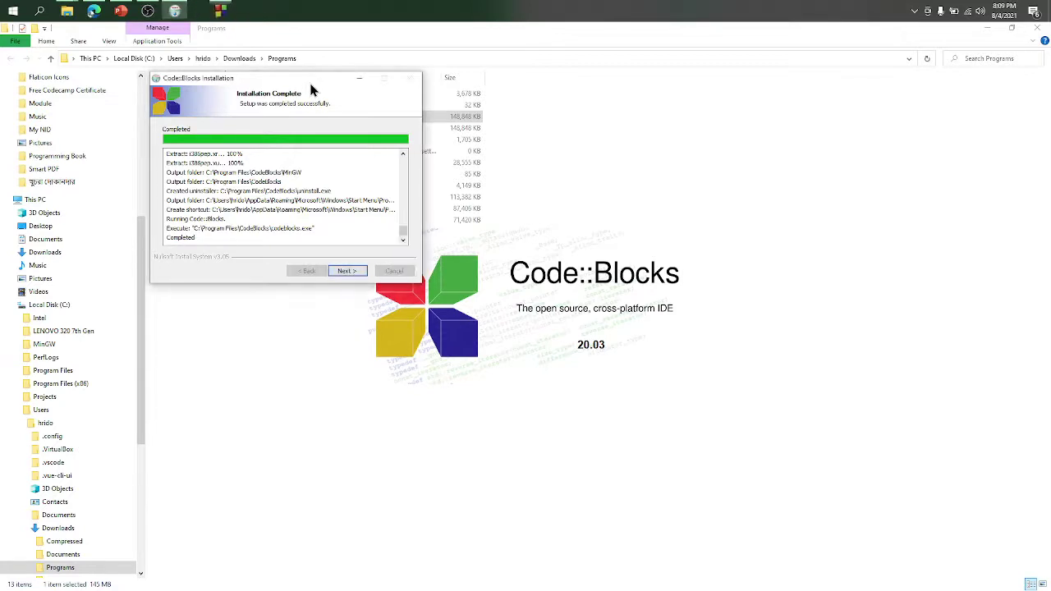
pyautogui.click(353, 274)
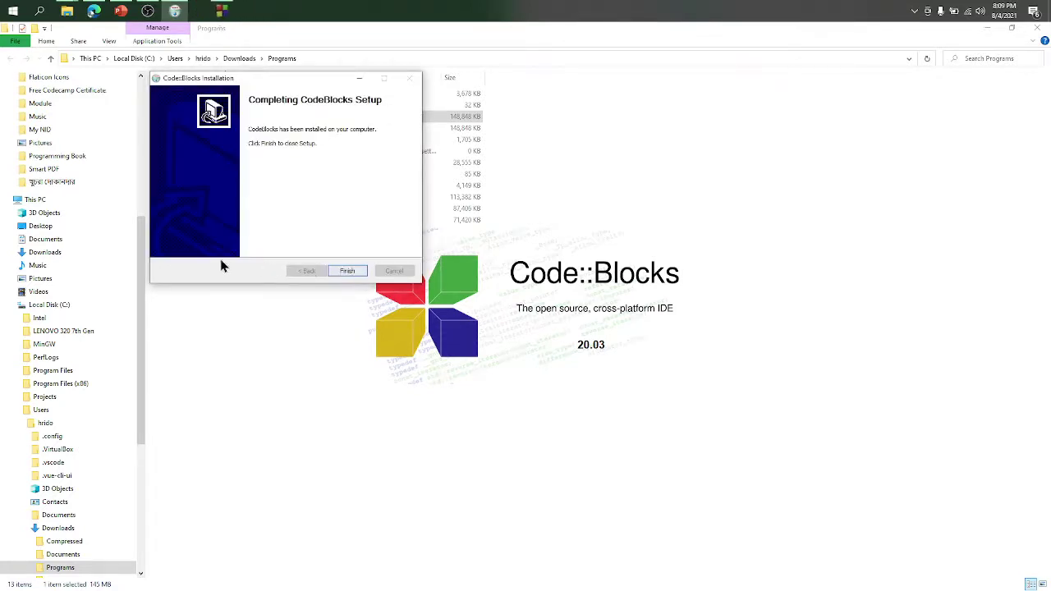
pyautogui.click(348, 271)
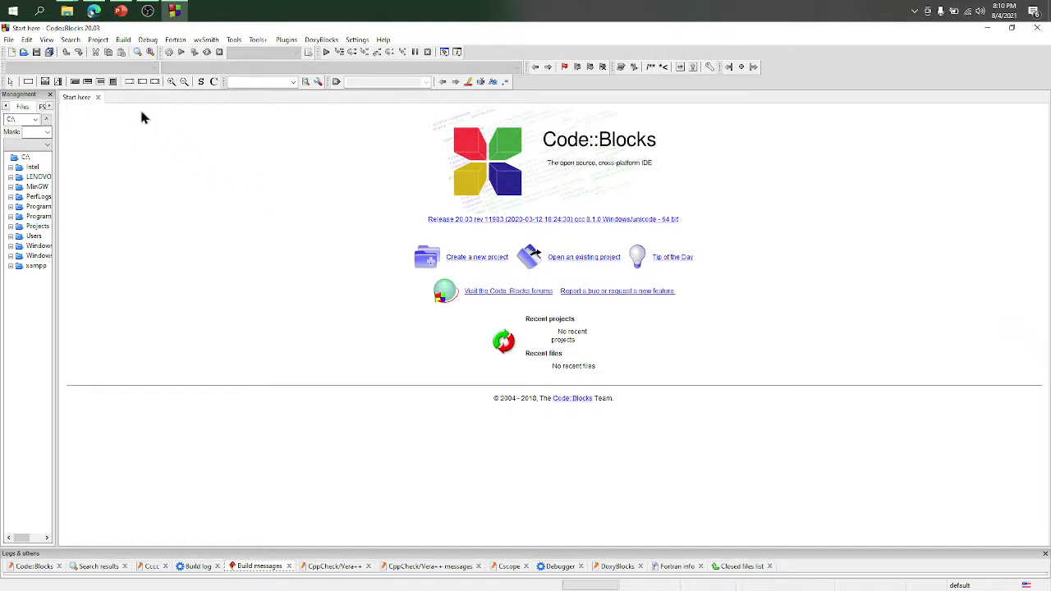
# - Search the installed apps for "code" to locate CodeBlocks, and dismiss the search
pyautogui.click(13, 10)
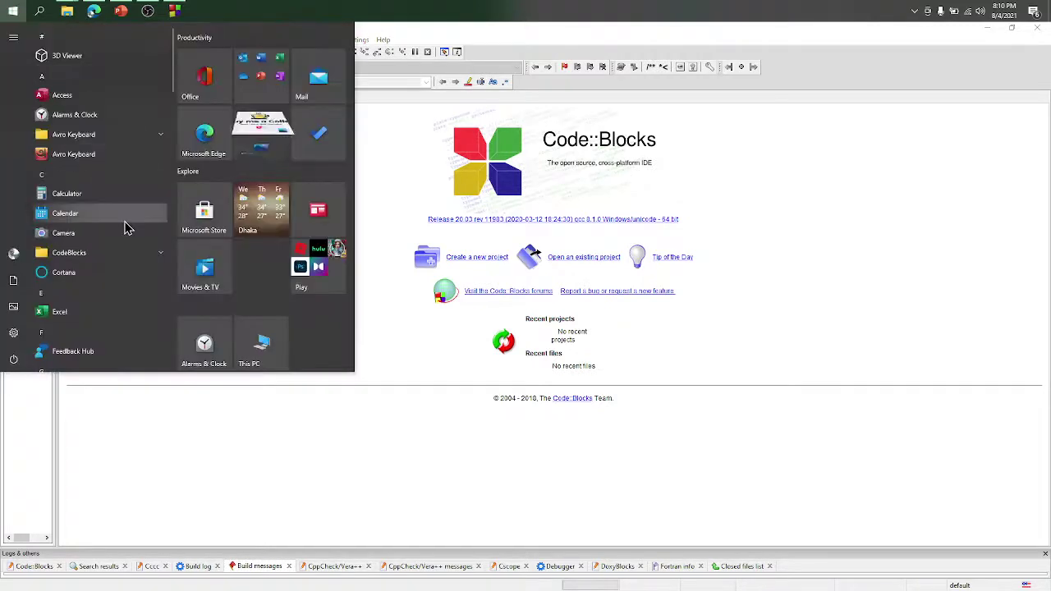
pyautogui.write('code')
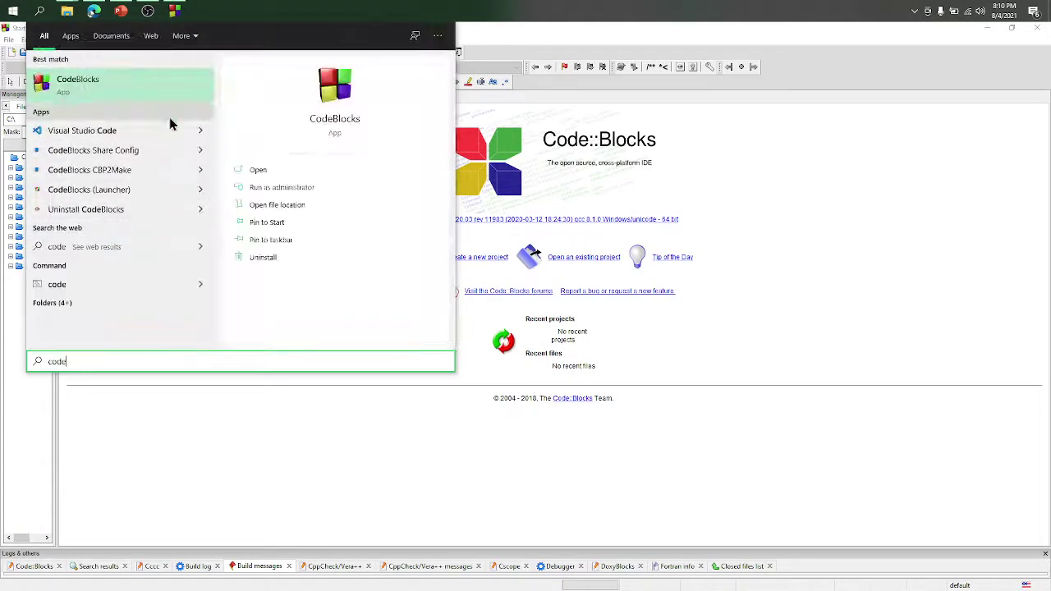
pyautogui.click(285, 426)
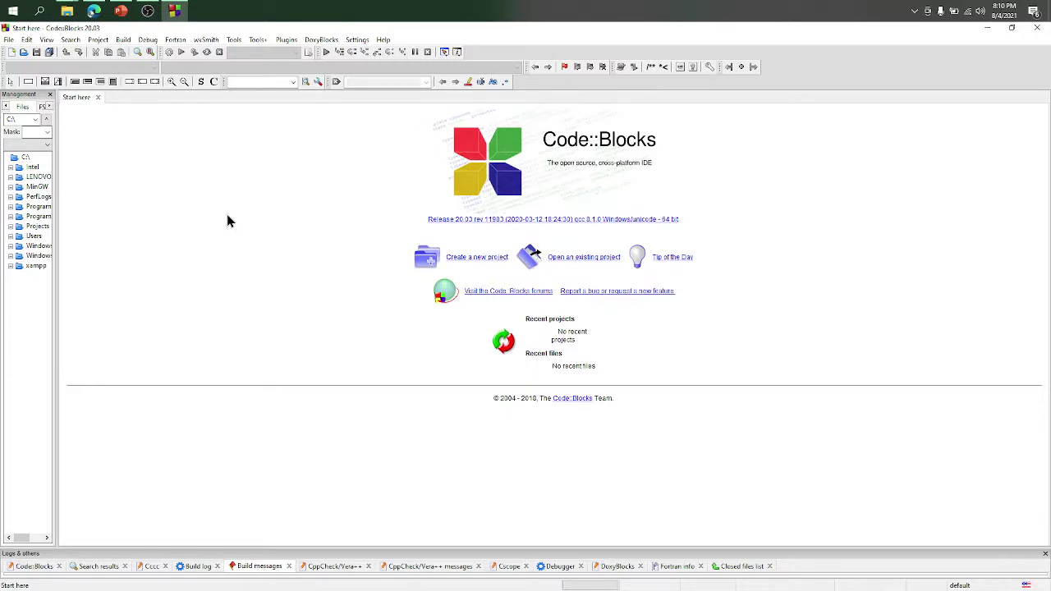
# - Create a new empty file in Code::Blocks
pyautogui.click(9, 41)
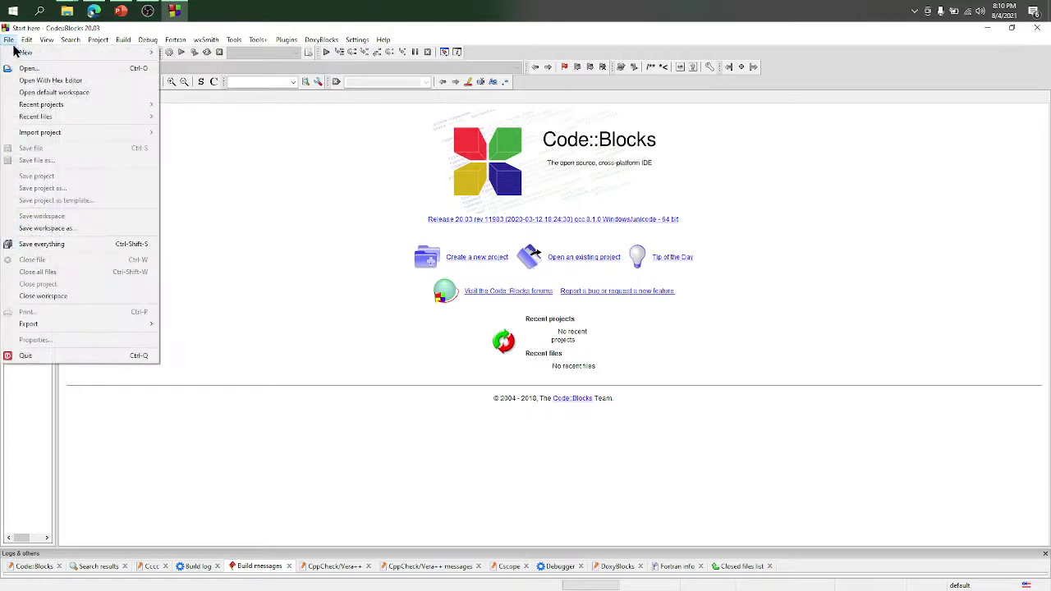
pyautogui.moveTo(16, 54)
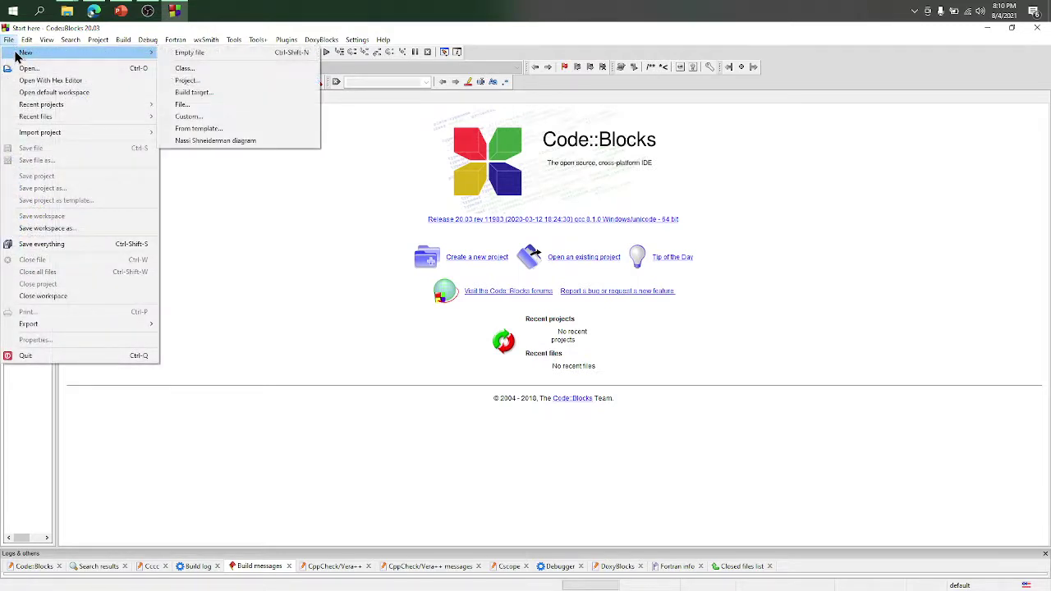
pyautogui.click(201, 52)
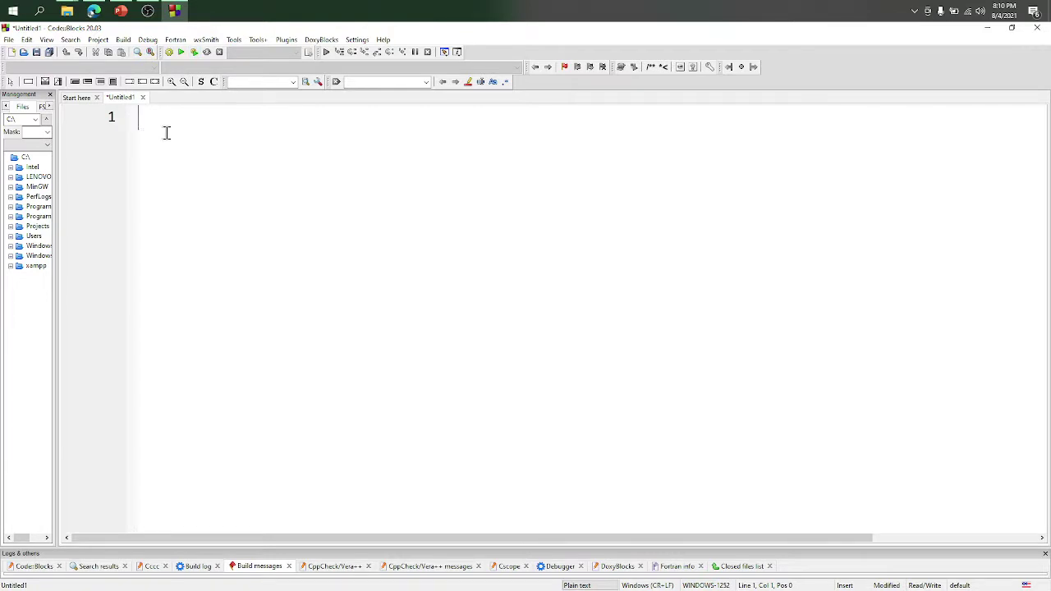
# - Save the new file on the Desktop as tutorial.c with the C/C++ files type
pyautogui.hotkey('ctrl', 's')
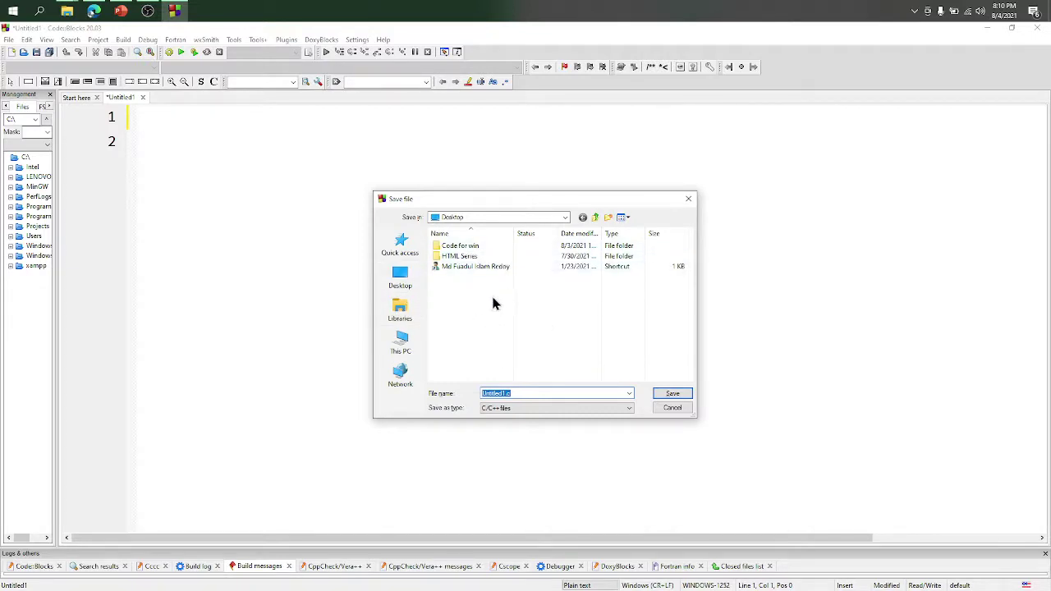
pyautogui.click(401, 279)
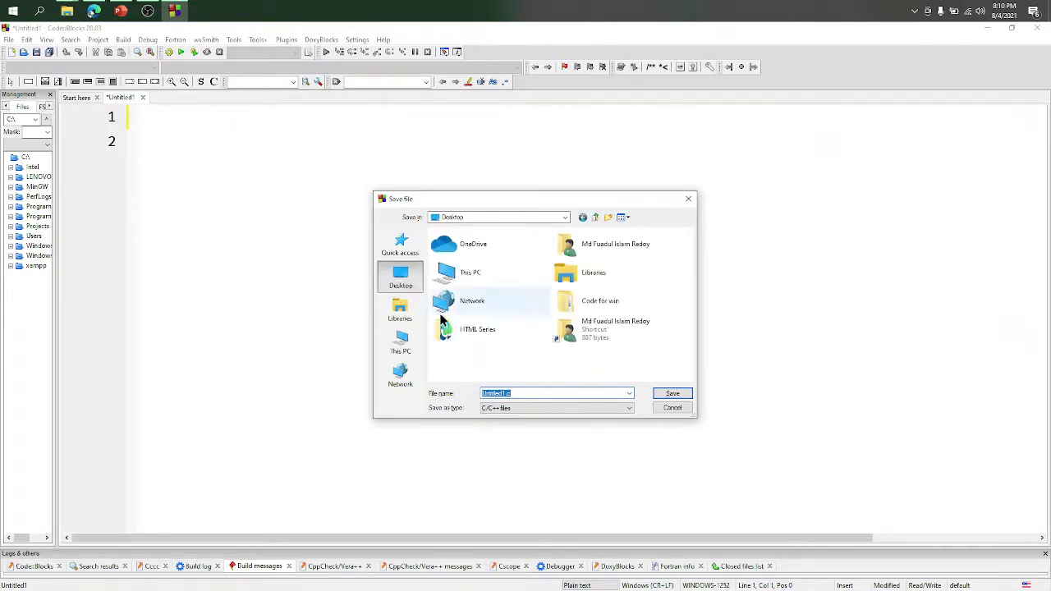
pyautogui.click(532, 395)
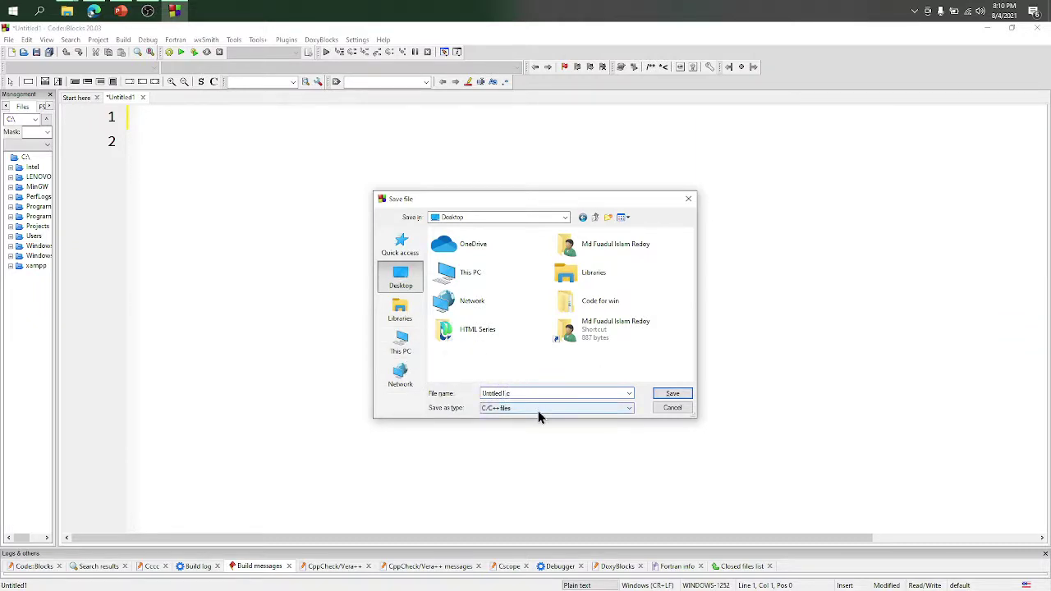
pyautogui.press('BackSpace')
pyautogui.press('BackSpace')
pyautogui.press('BackSpace')
pyautogui.press('BackSpace')
pyautogui.press('BackSpace')
pyautogui.press('BackSpace')
pyautogui.press('BackSpace')
pyautogui.press('BackSpace')
pyautogui.press('BackSpace')
pyautogui.write('tutorial')
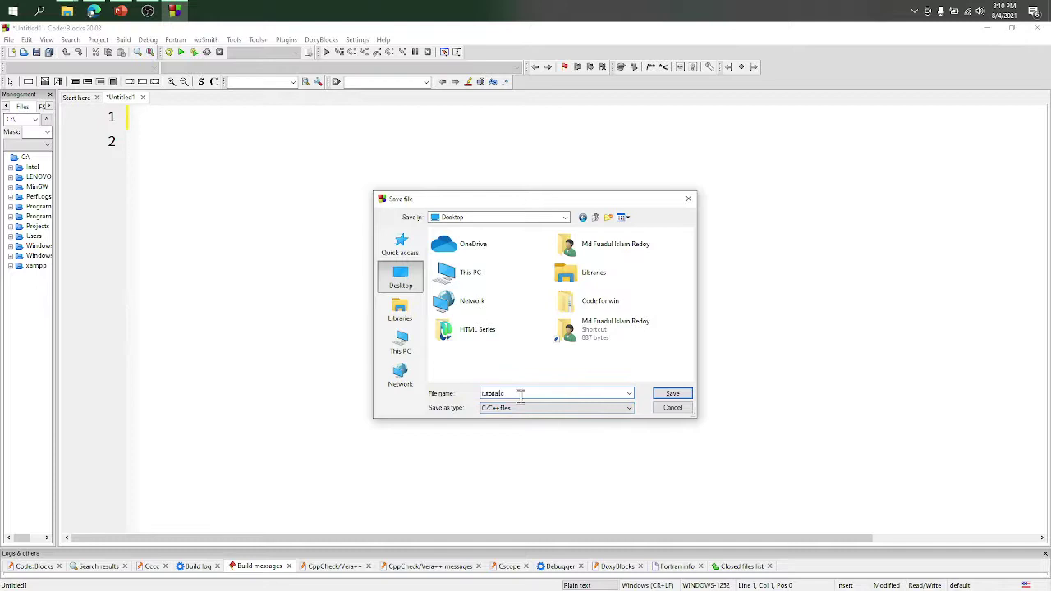
pyautogui.click(682, 397)
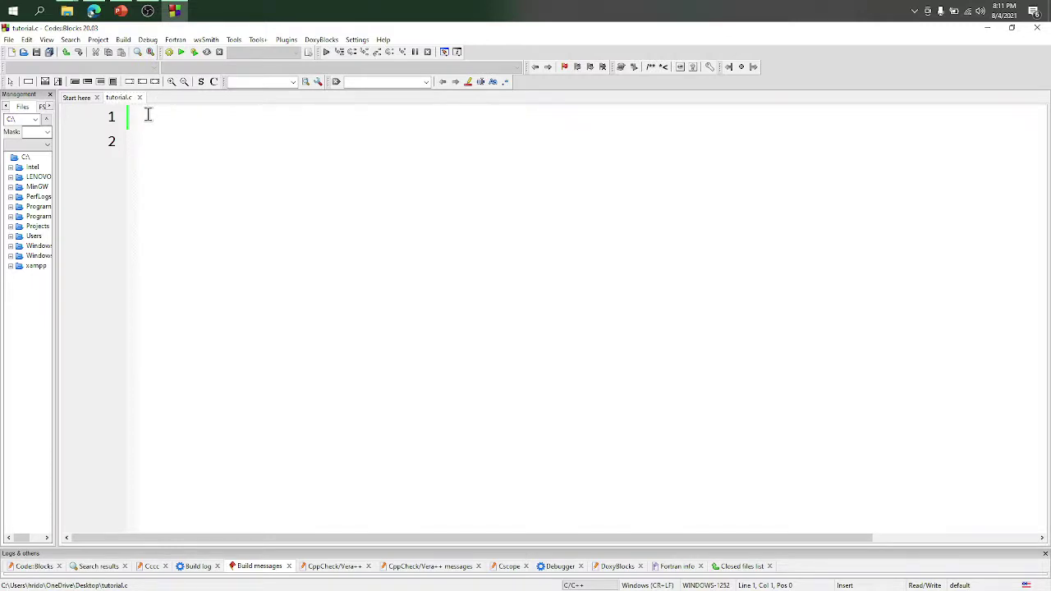
# - Write the header line #include<stdio.h> on the first line of the file
pyautogui.write('#inc')
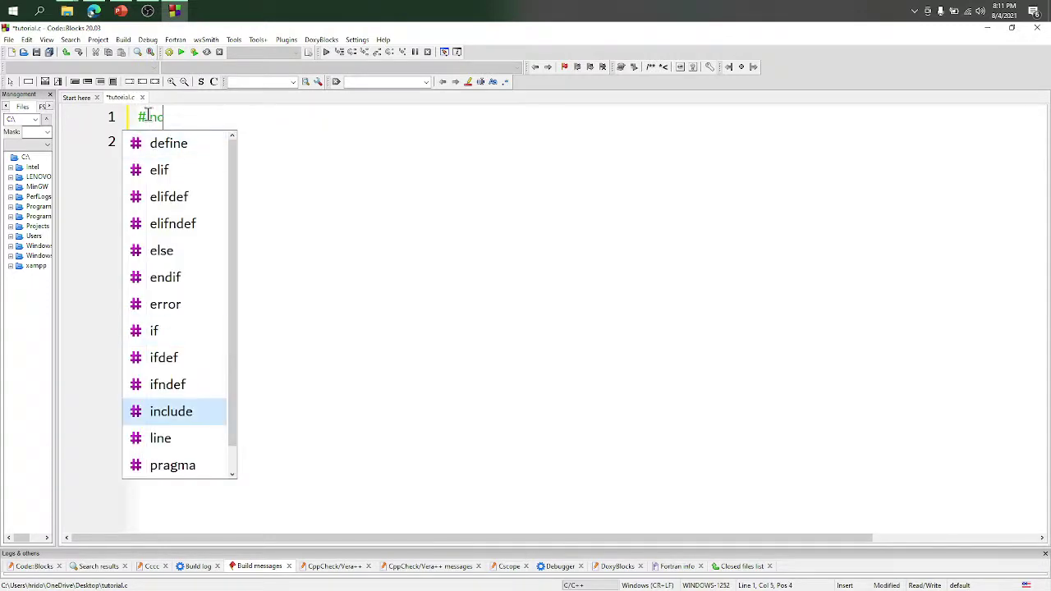
pyautogui.press('Return')
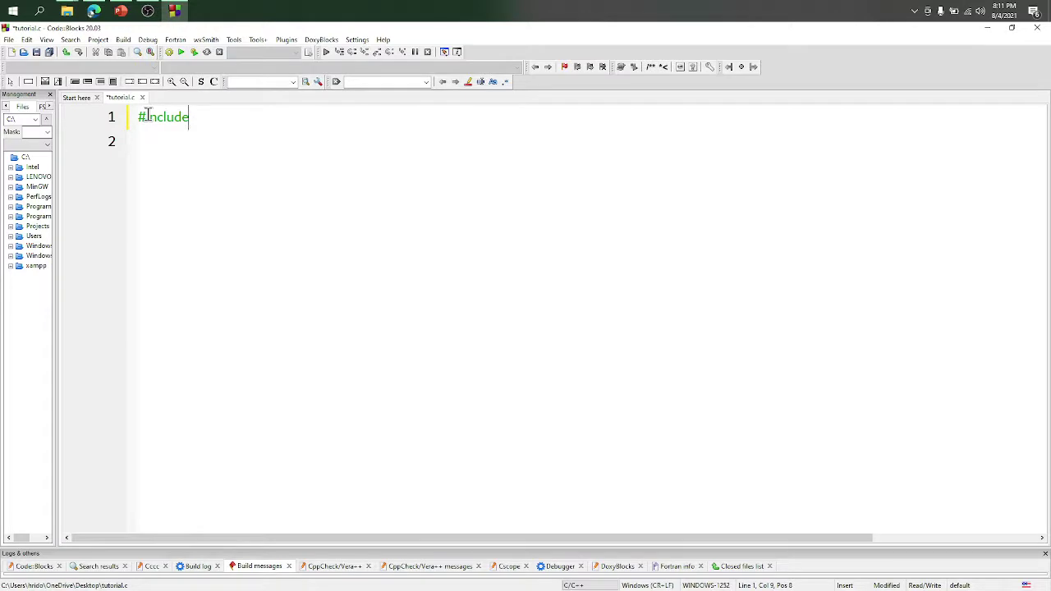
pyautogui.write('<stido')
pyautogui.press('BackSpace')
pyautogui.press('BackSpace')
pyautogui.press('BackSpace')
pyautogui.write('dio')
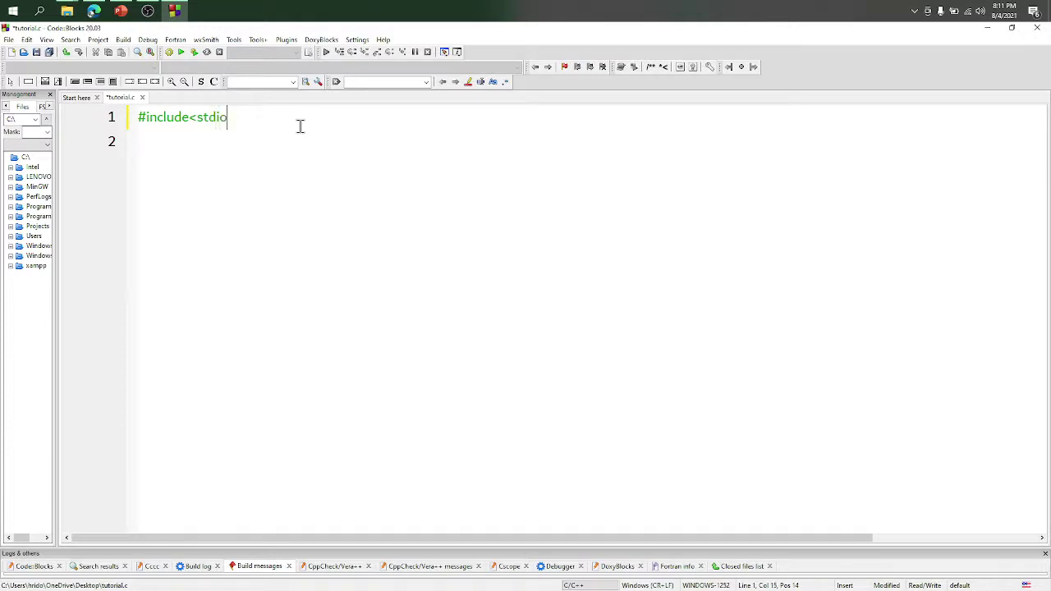
pyautogui.write('.h>')
# - Add a void main() function with opening and closing braces below the include line
pyautogui.press('Return')
pyautogui.write('void ')
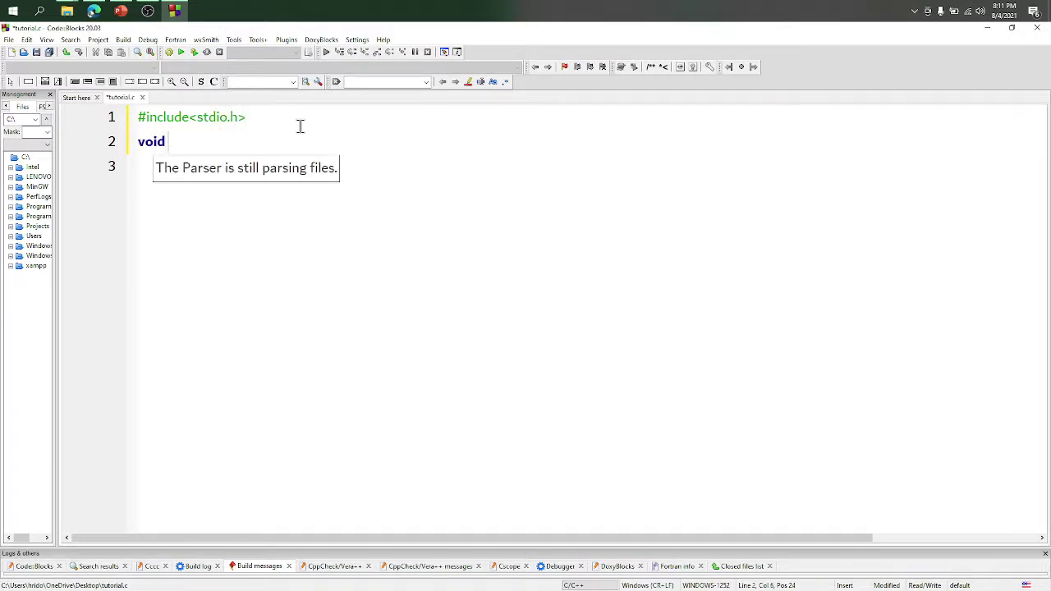
pyautogui.write('main()')
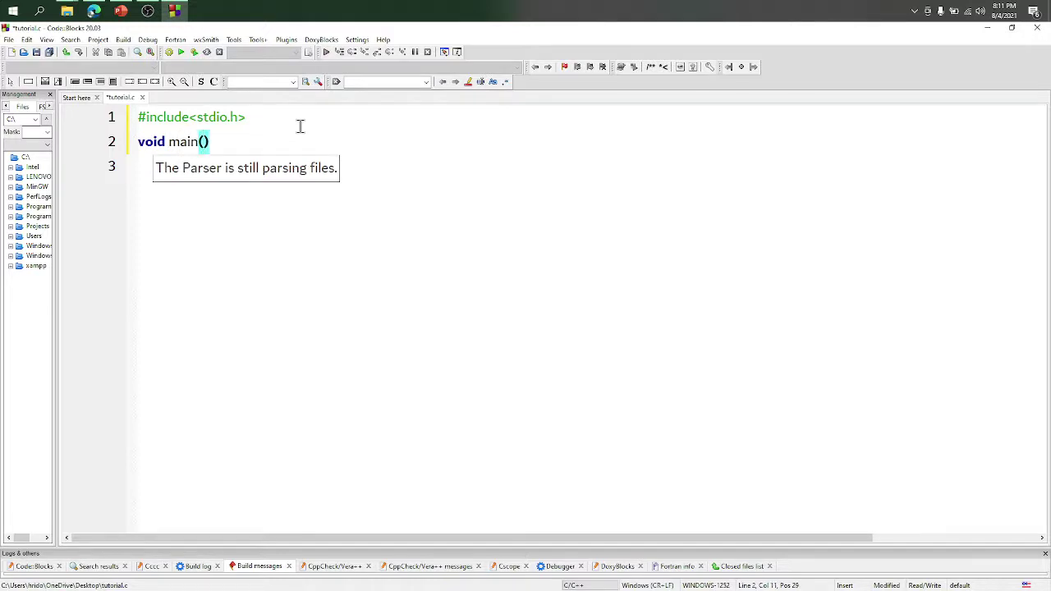
pyautogui.write('{')
pyautogui.press('Return')
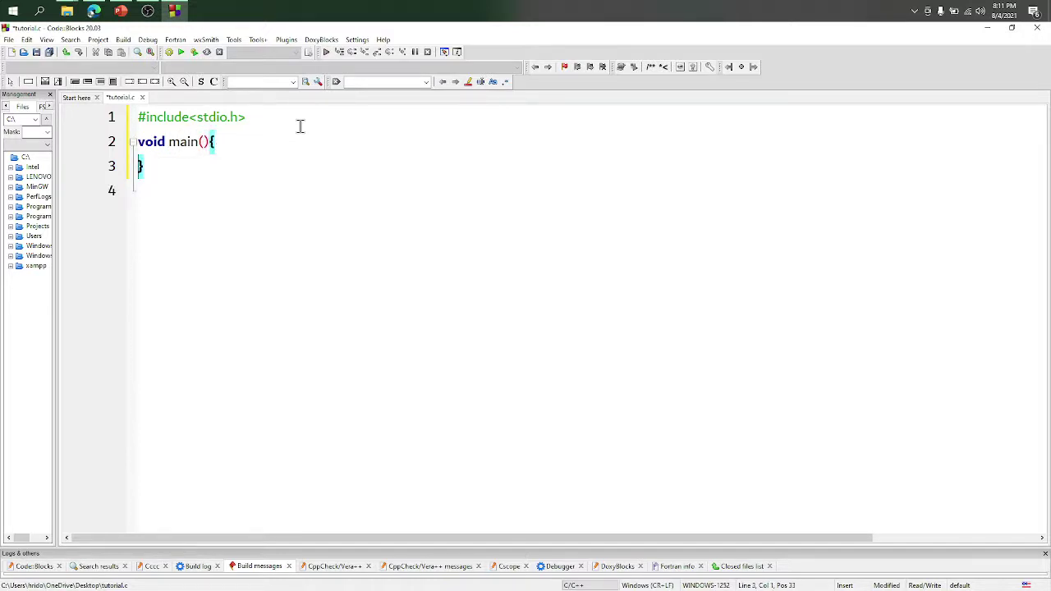
# - Add a printf statement inside main that outputs the author's full name, ending with a semicolon
pyautogui.press('Return')
pyautogui.write('print')
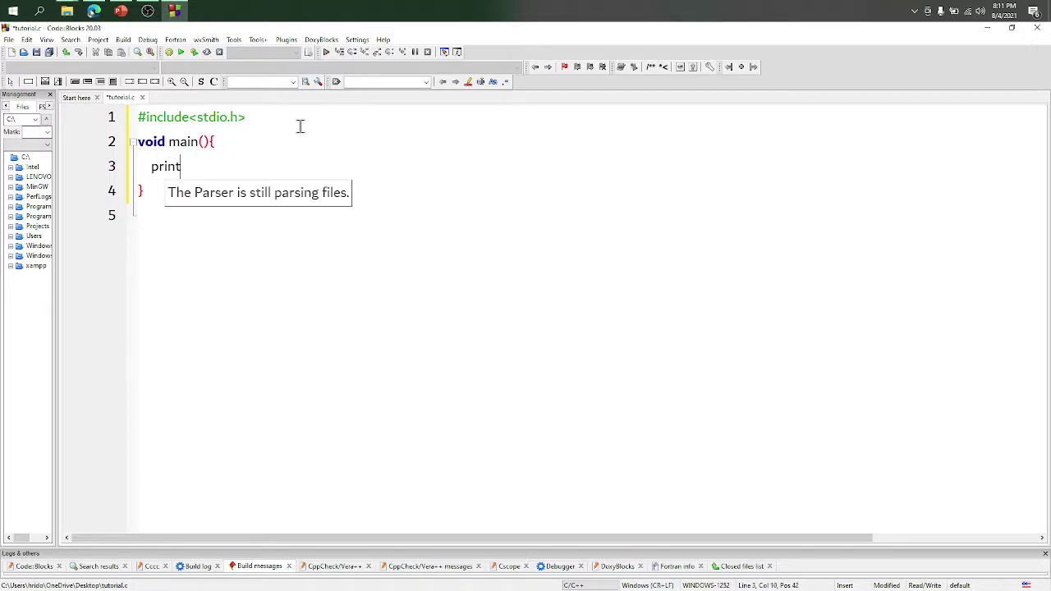
pyautogui.write('f("Md Fua')
pyautogui.write('dul')
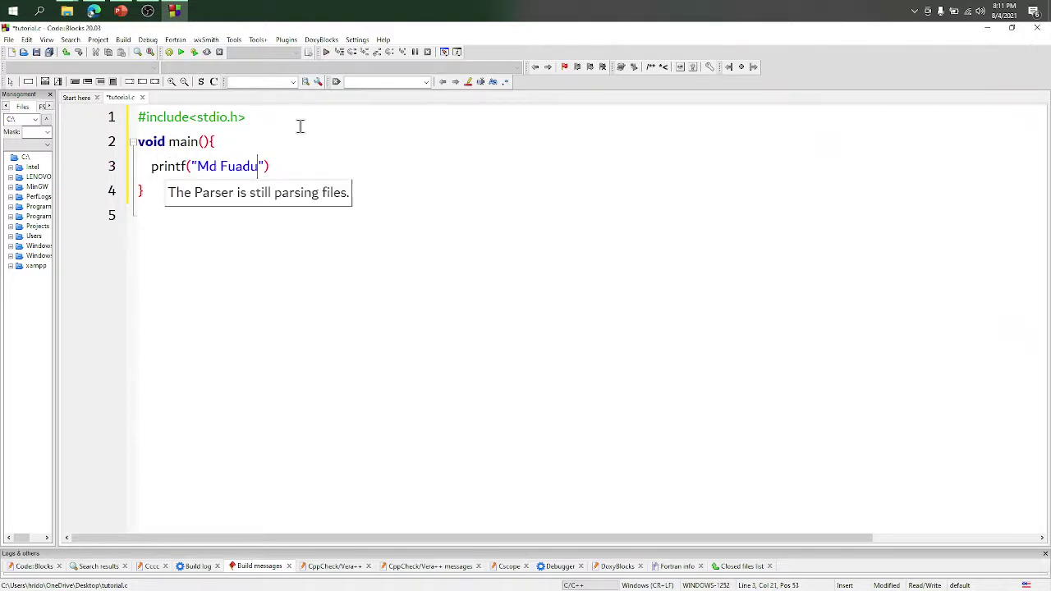
pyautogui.write(' Islam Redoy");')
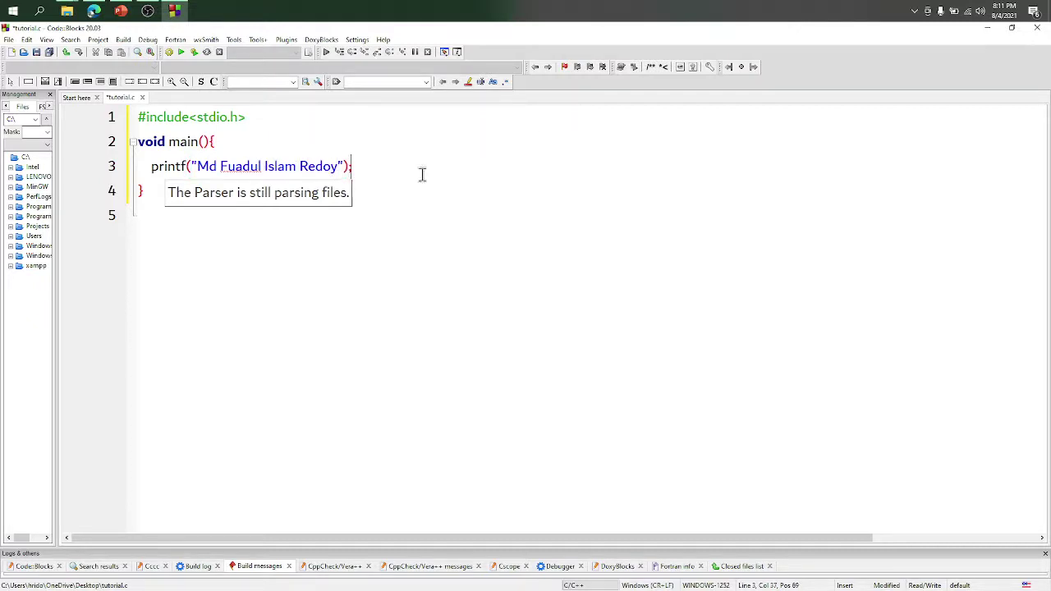
# - Save the tutorial.c file and run the program
pyautogui.hotkey('ctrl', 's')
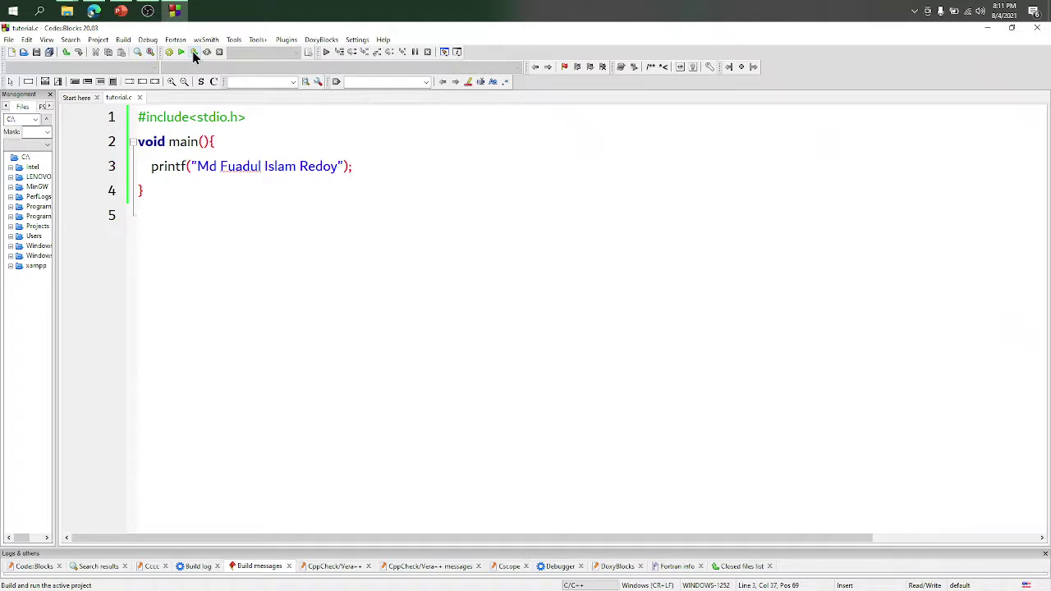
pyautogui.click(157, 187)
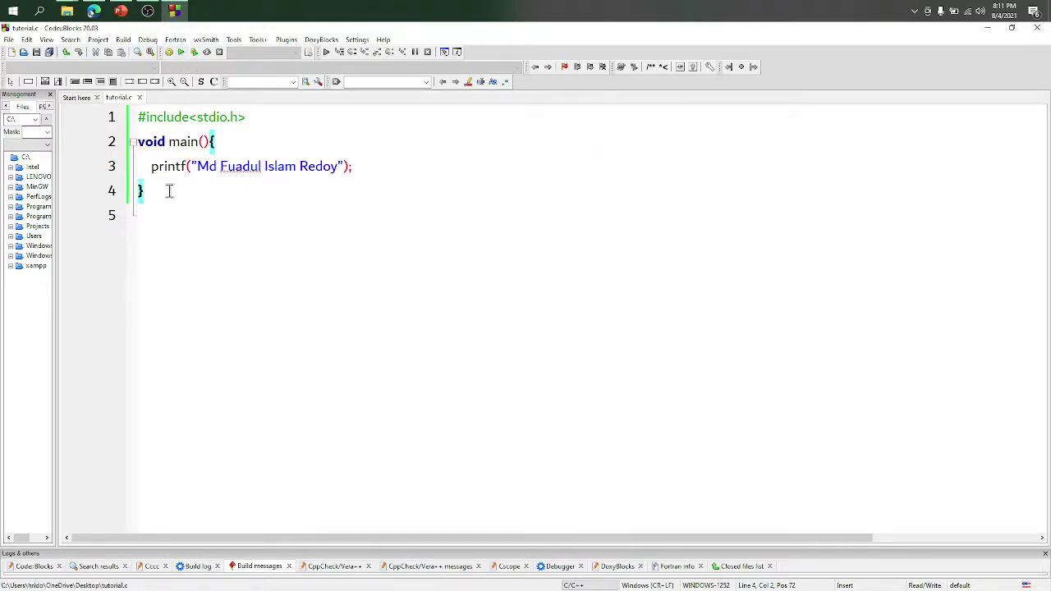
pyautogui.click(181, 52)
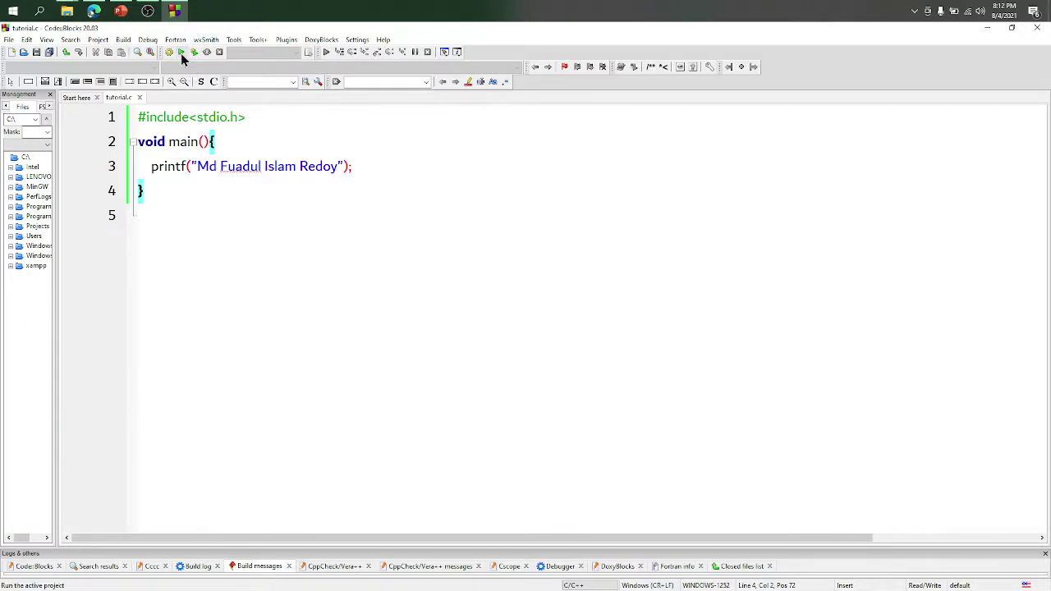